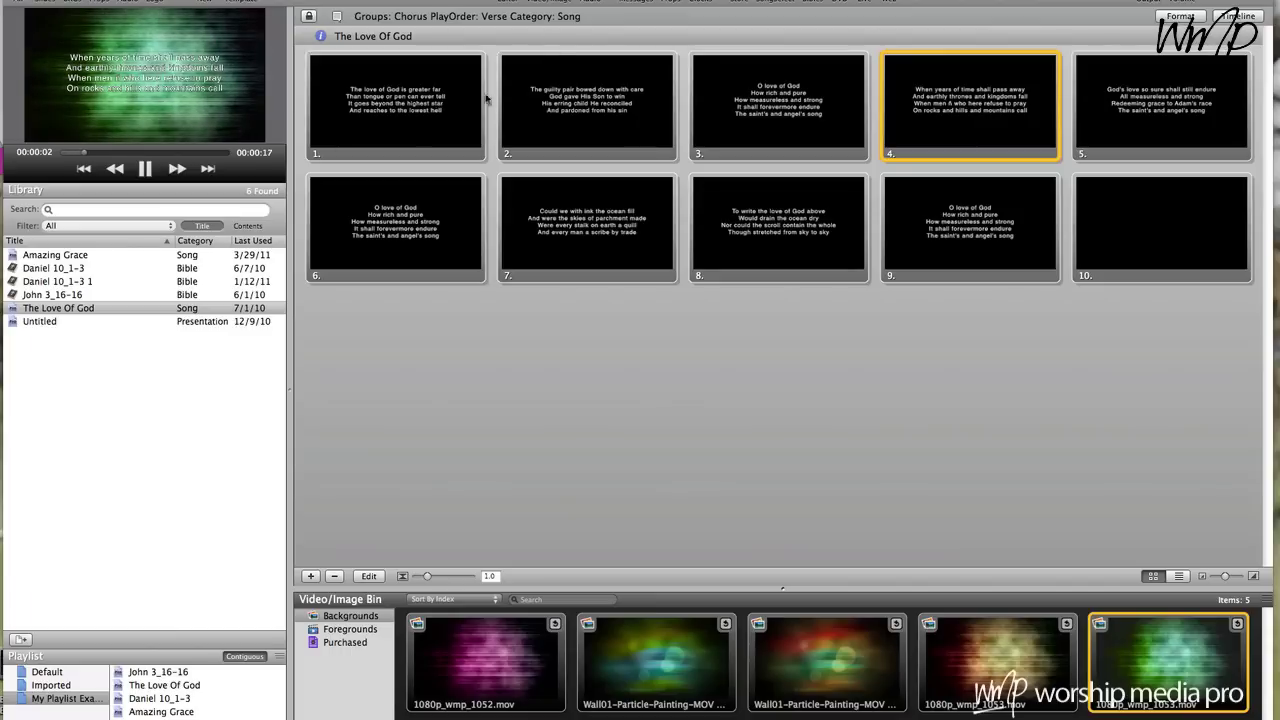
Step: Show The Love Of God lyric slides 1, 2, 3 and 4 in order over the green loop
click(389, 152)
click(552, 152)
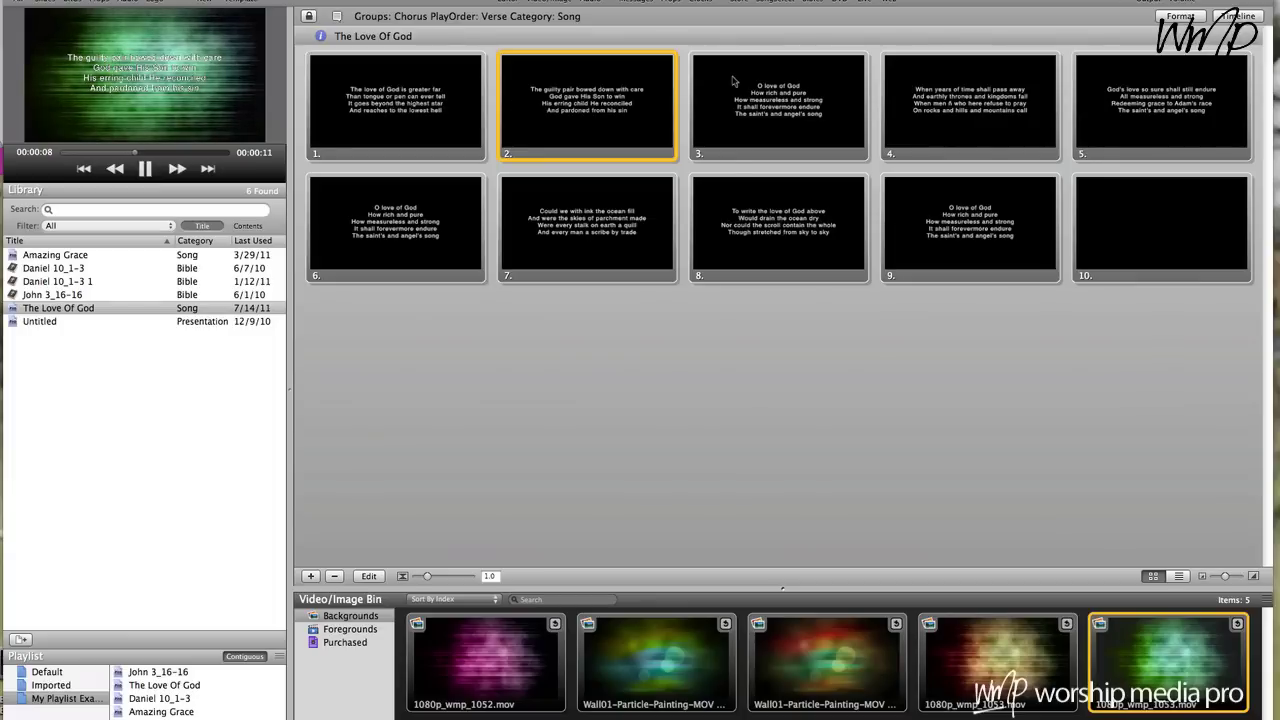
click(778, 105)
click(951, 95)
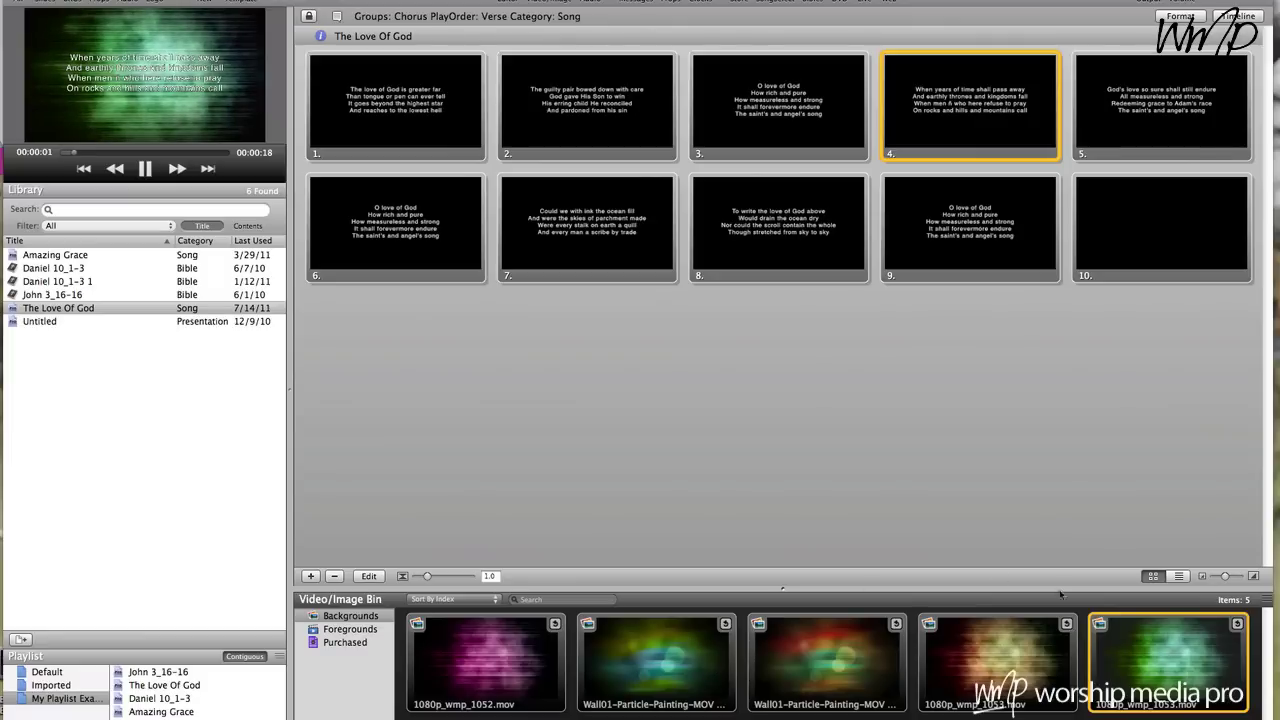
Step: Put a particle painting loop live, then delete the duplicate particle painting and 1053 backgrounds from the bin
click(665, 655)
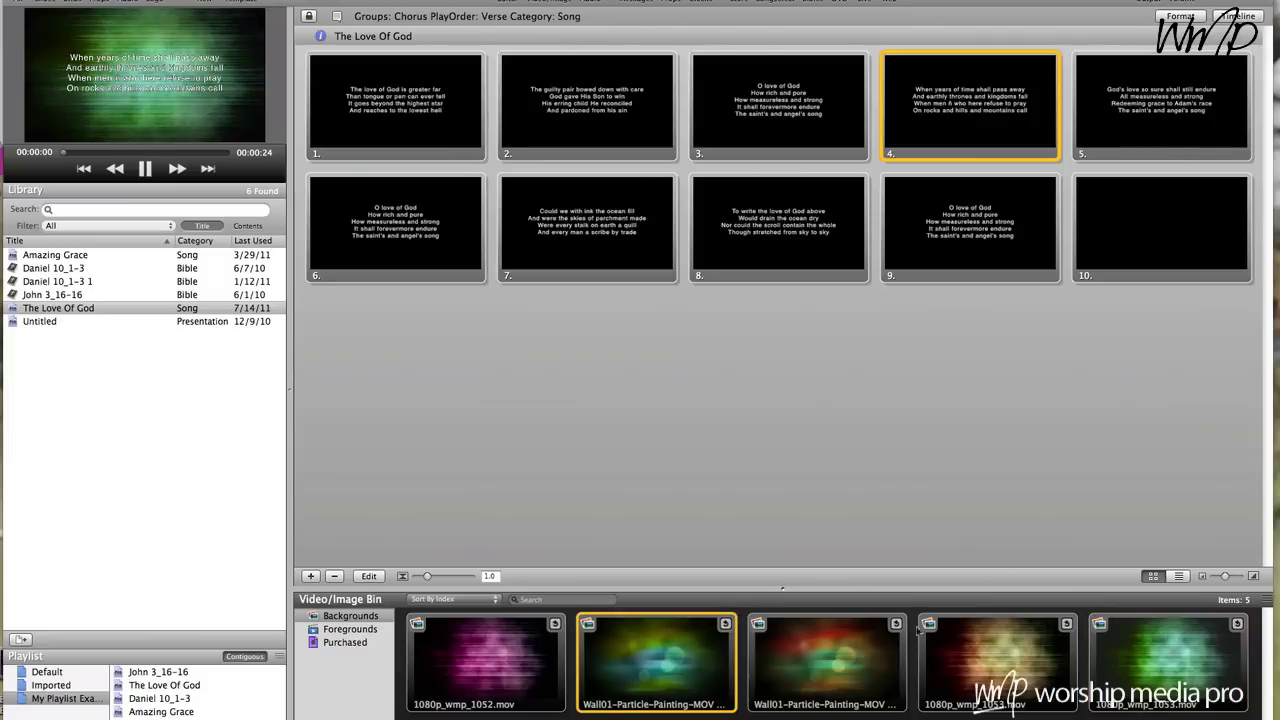
click(1152, 660)
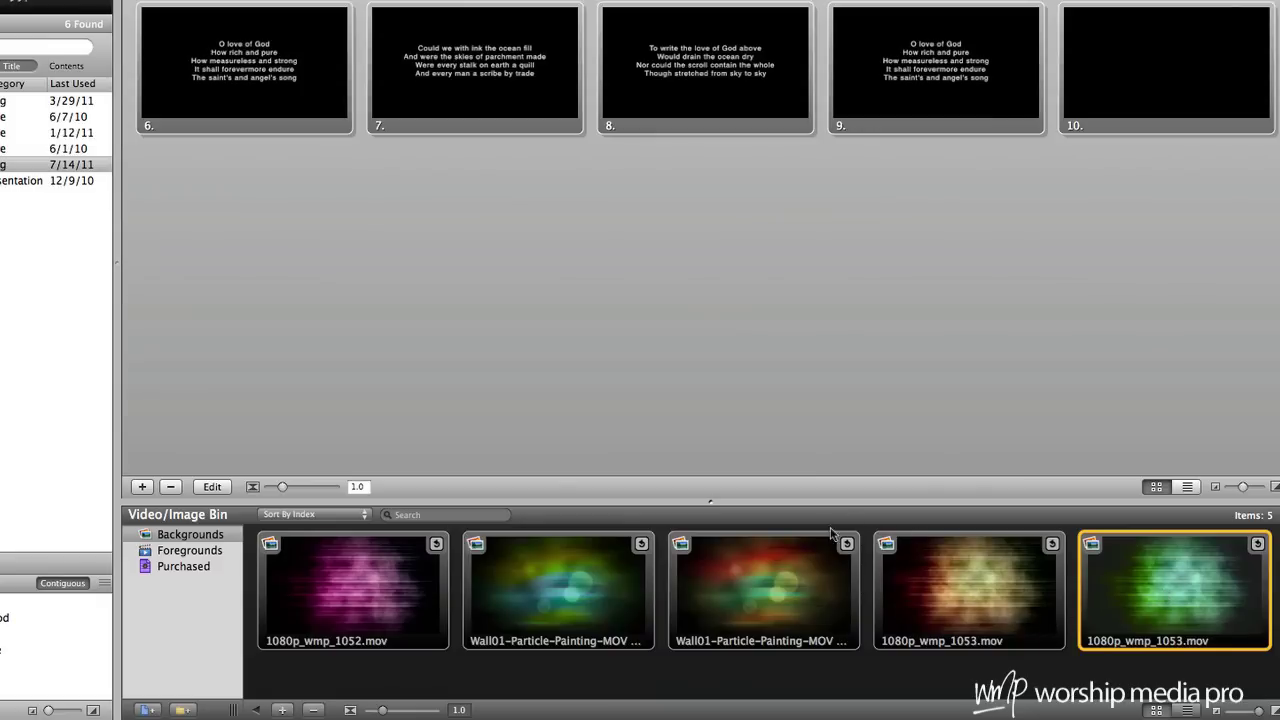
click(550, 583)
right_click(566, 574)
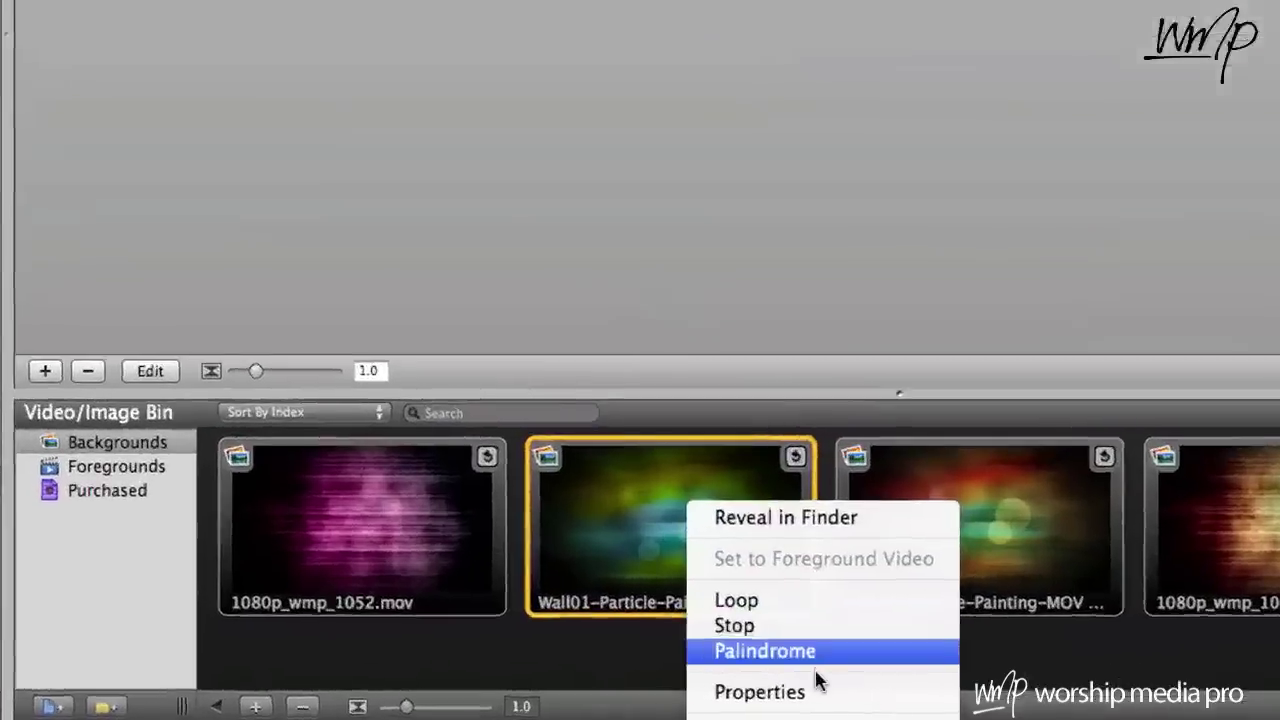
key(Escape)
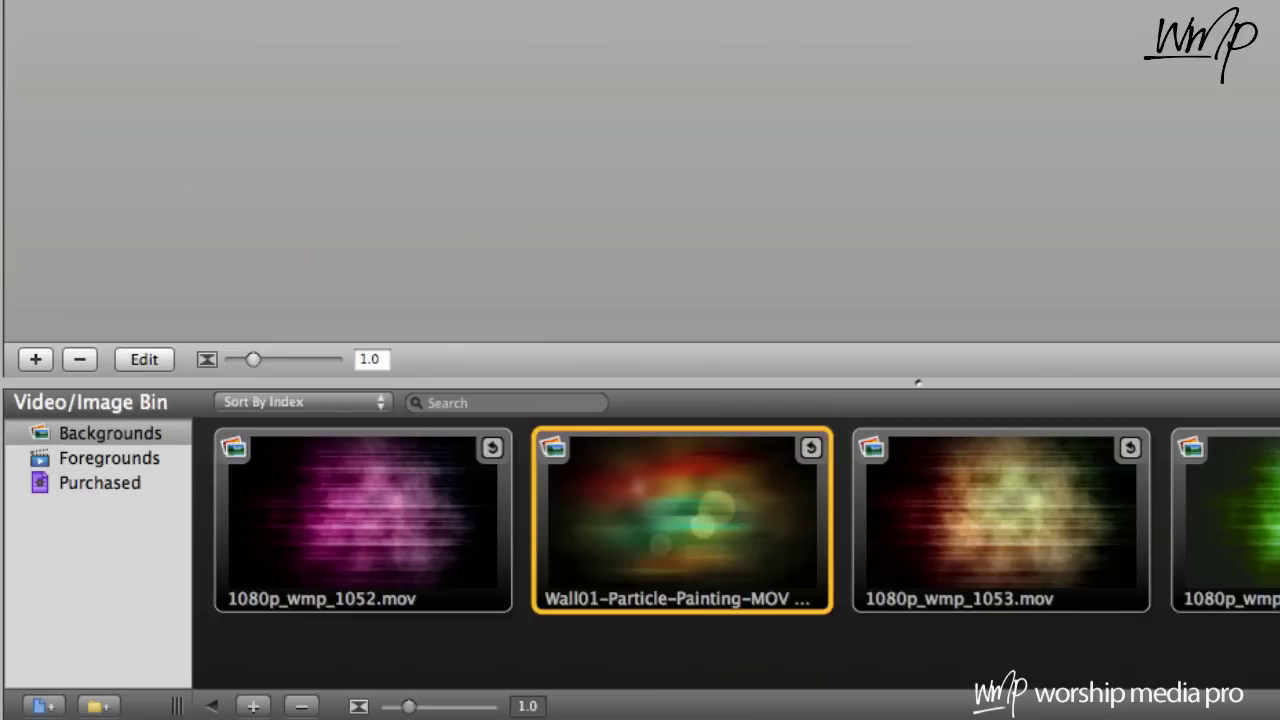
key(Right)
key(Delete)
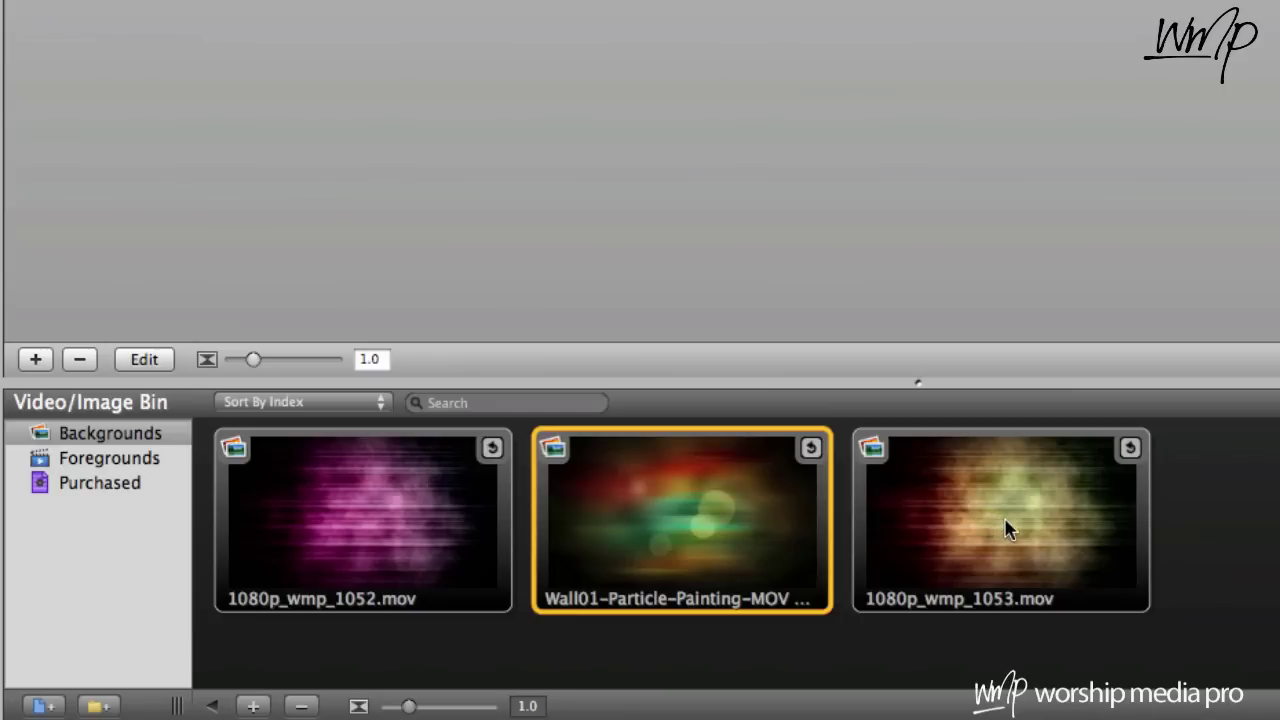
click(715, 525)
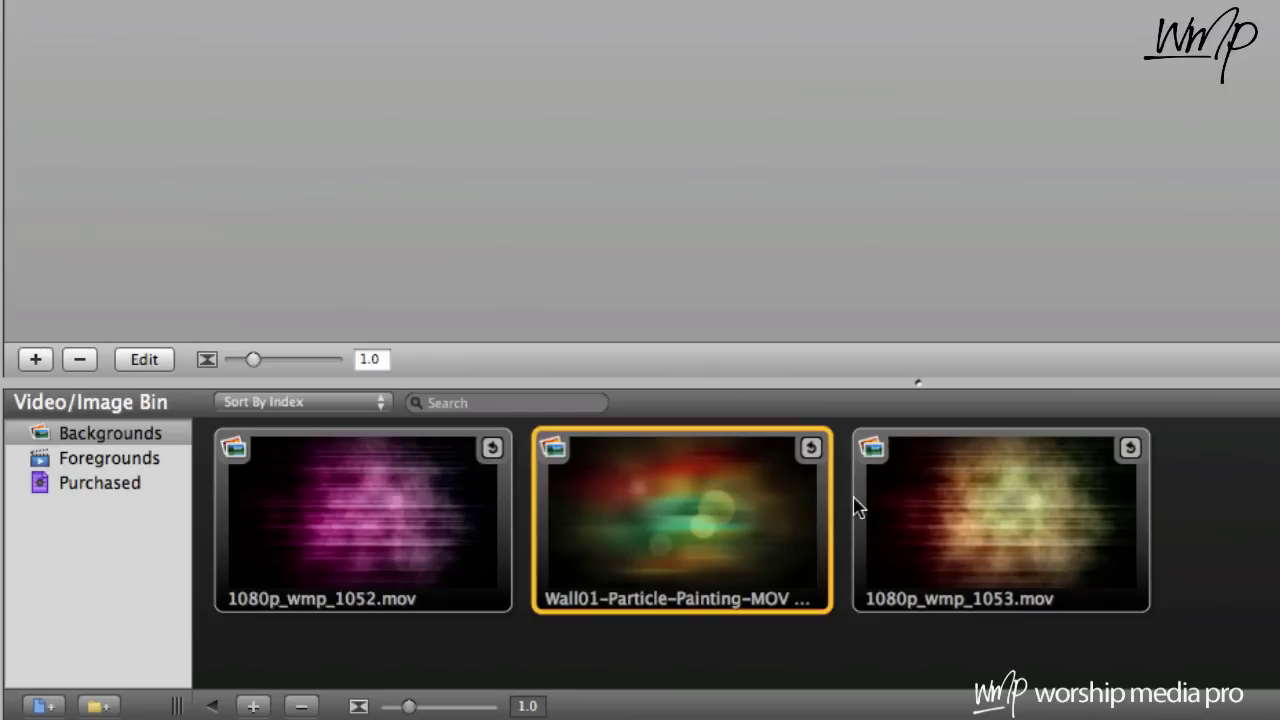
click(985, 509)
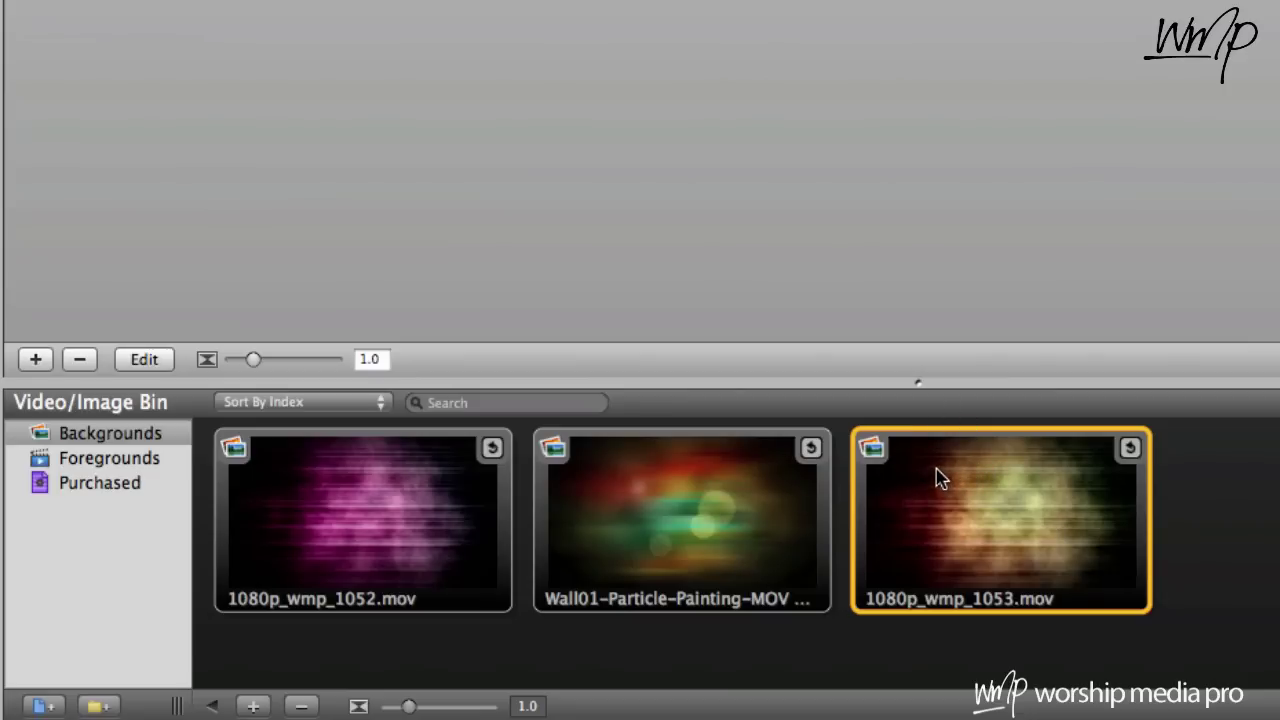
click(982, 507)
click(352, 472)
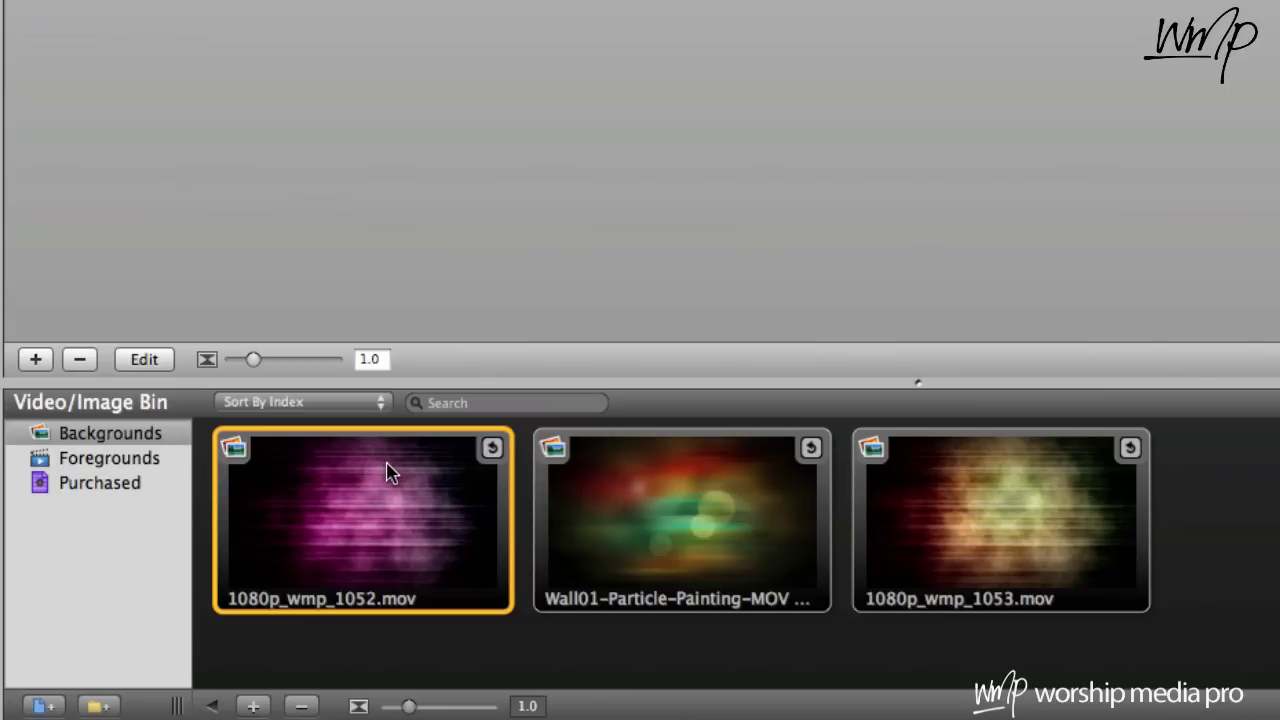
click(992, 522)
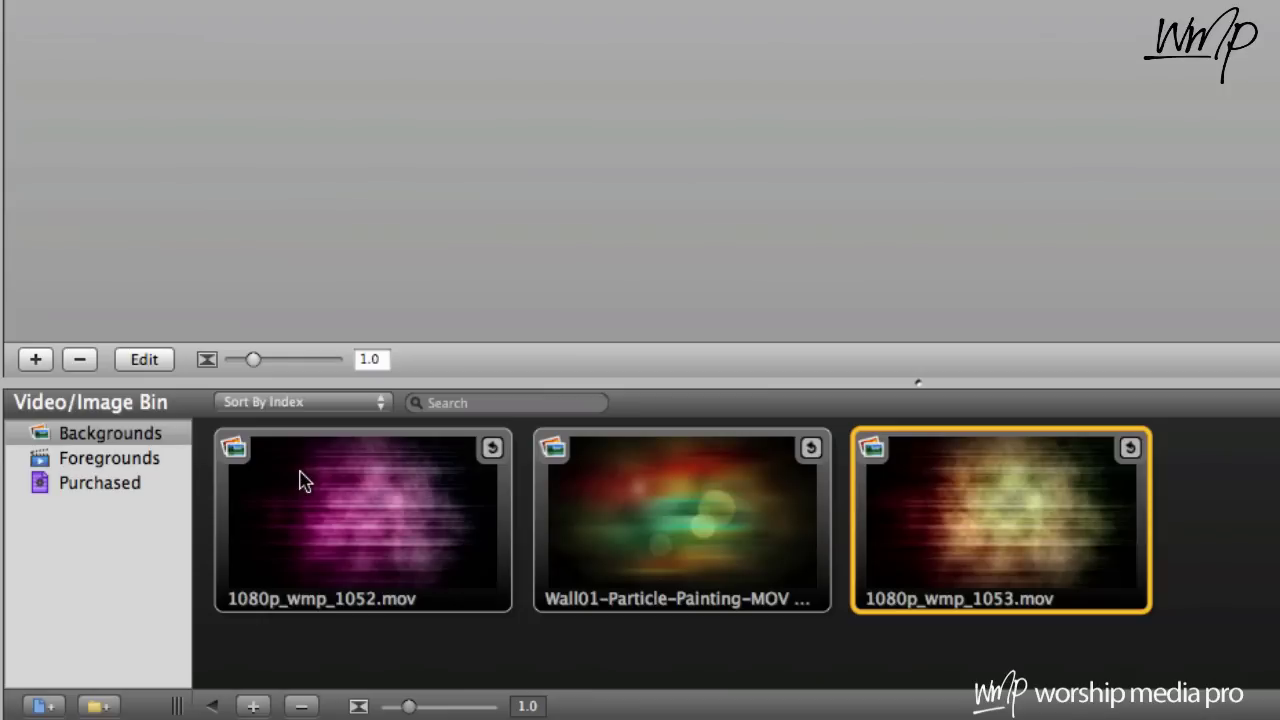
right_click(960, 498)
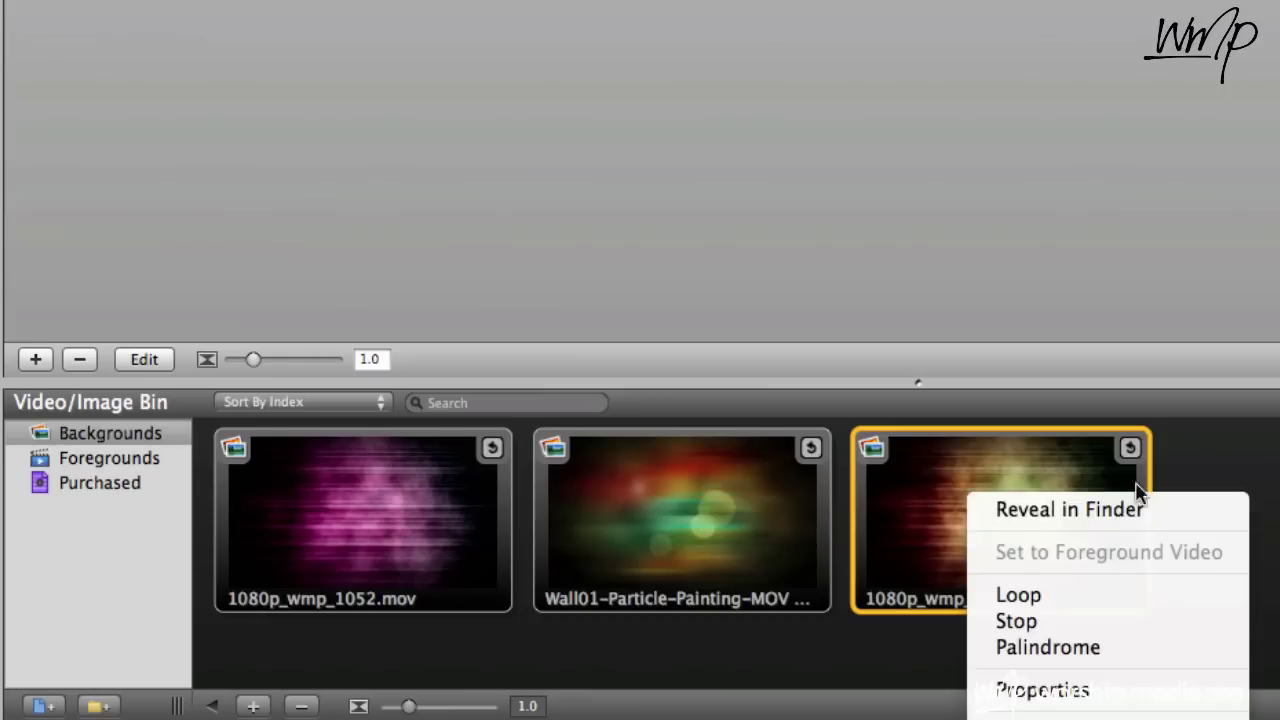
click(1003, 450)
right_click(1003, 446)
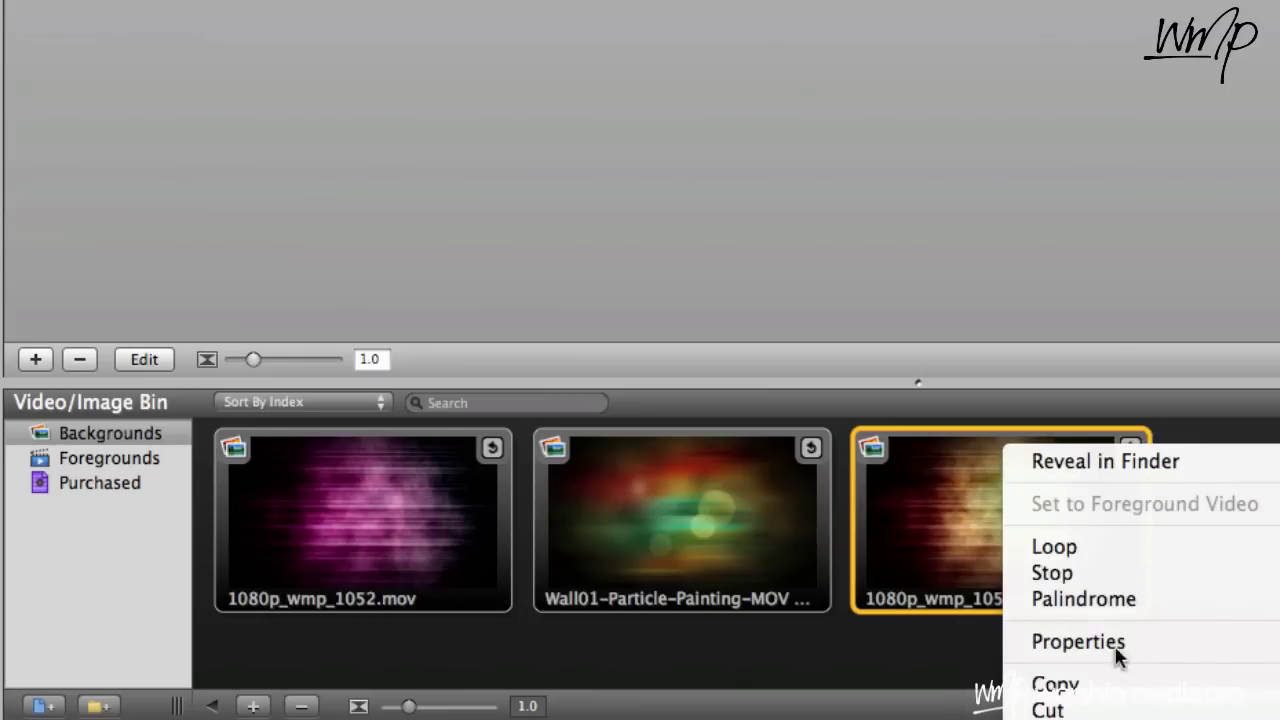
click(1078, 642)
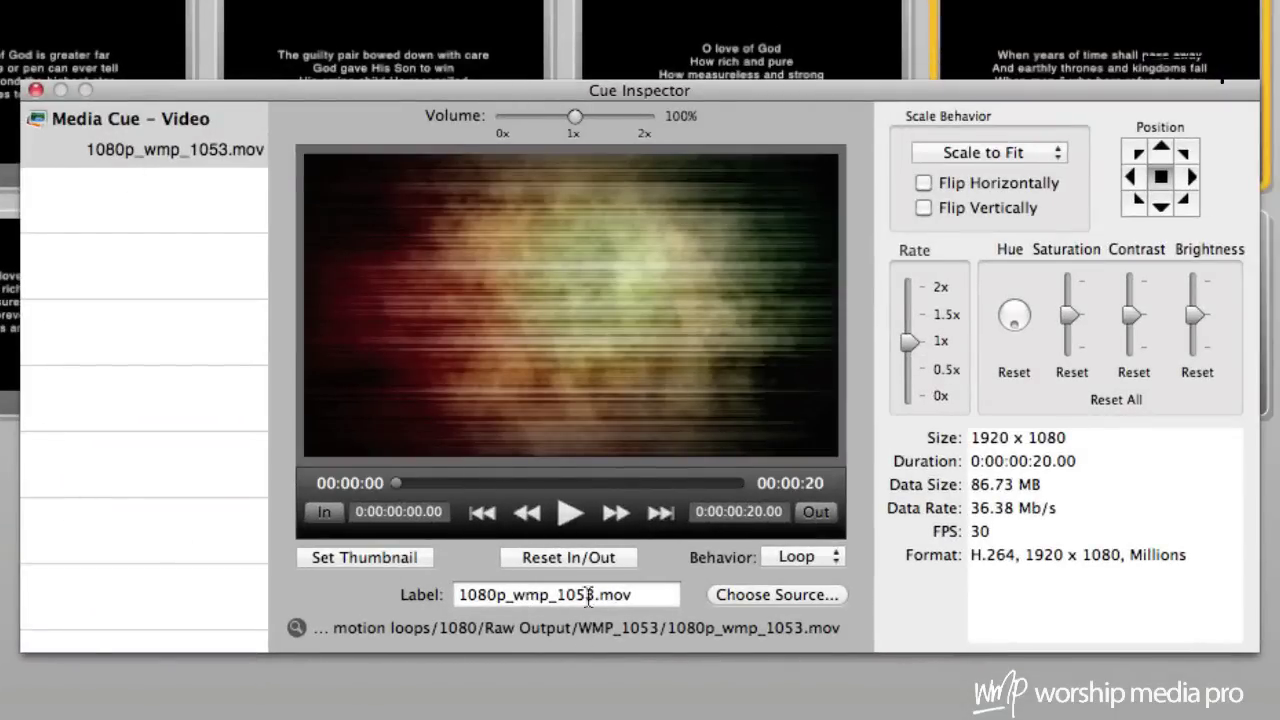
click(830, 562)
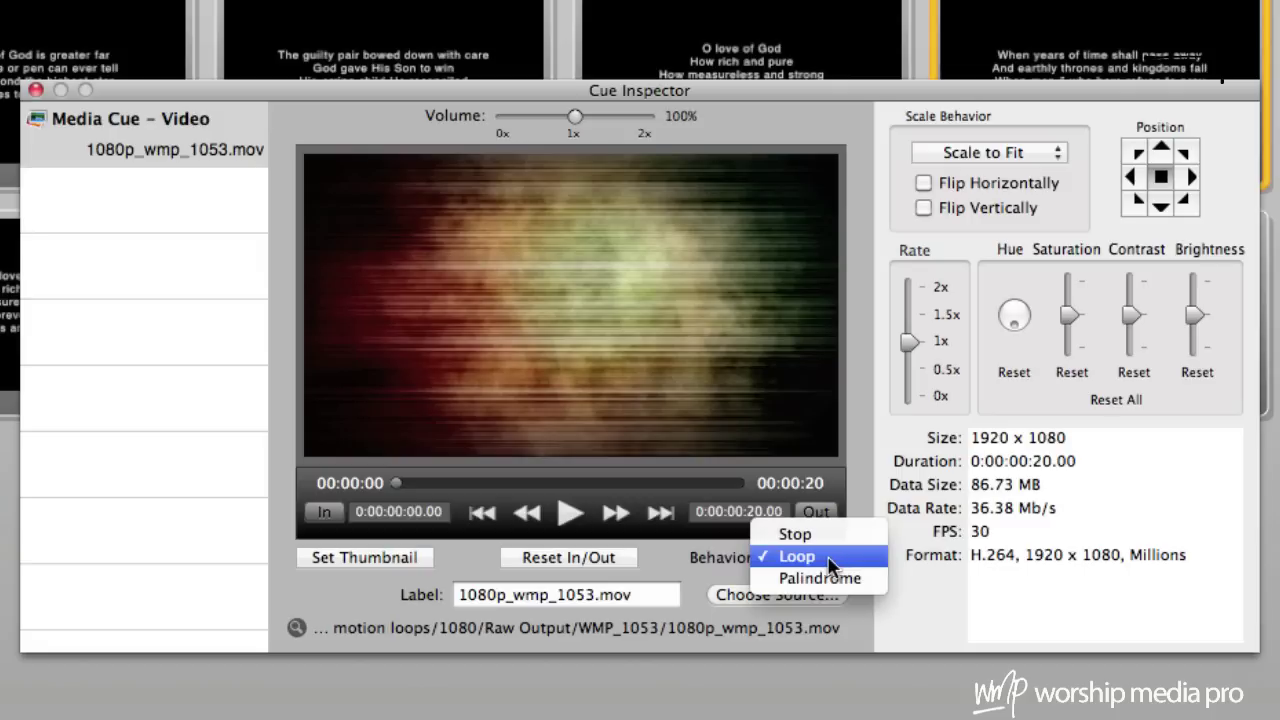
click(925, 608)
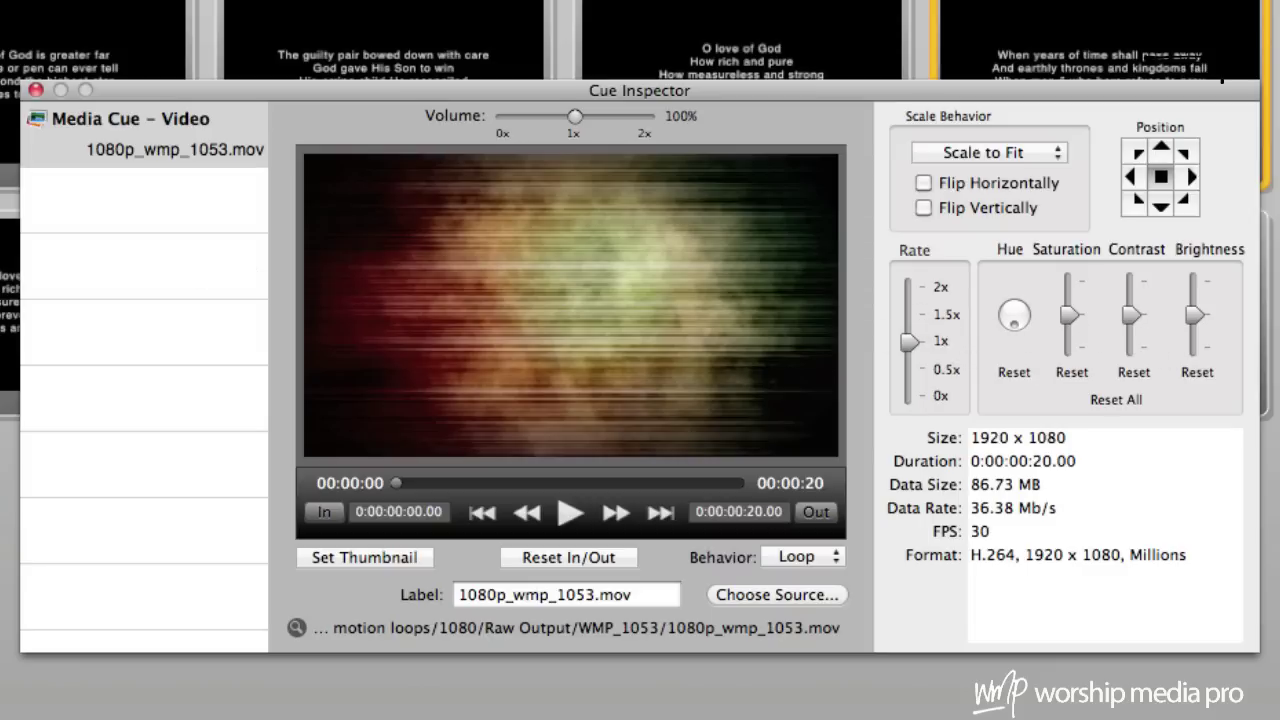
click(35, 92)
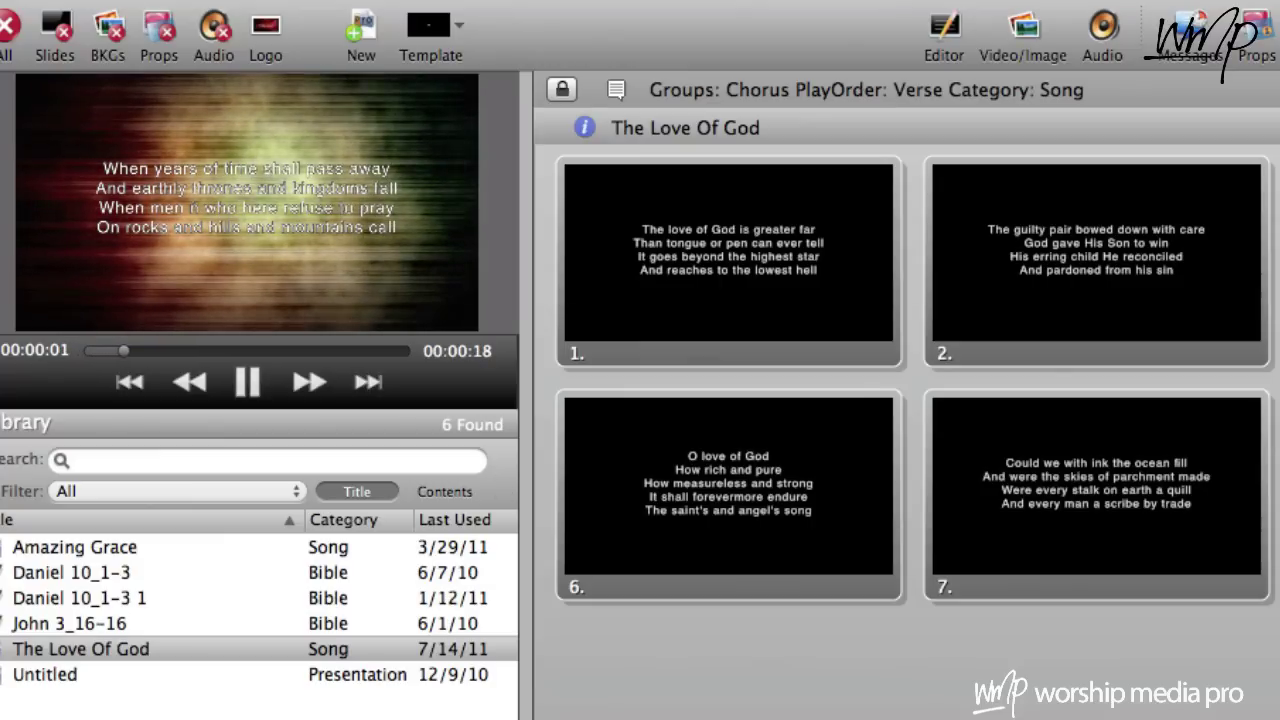
Step: Switch the live background to another loop and open the Cue Inspector for 1080p_wmp_1053.mov
click(129, 382)
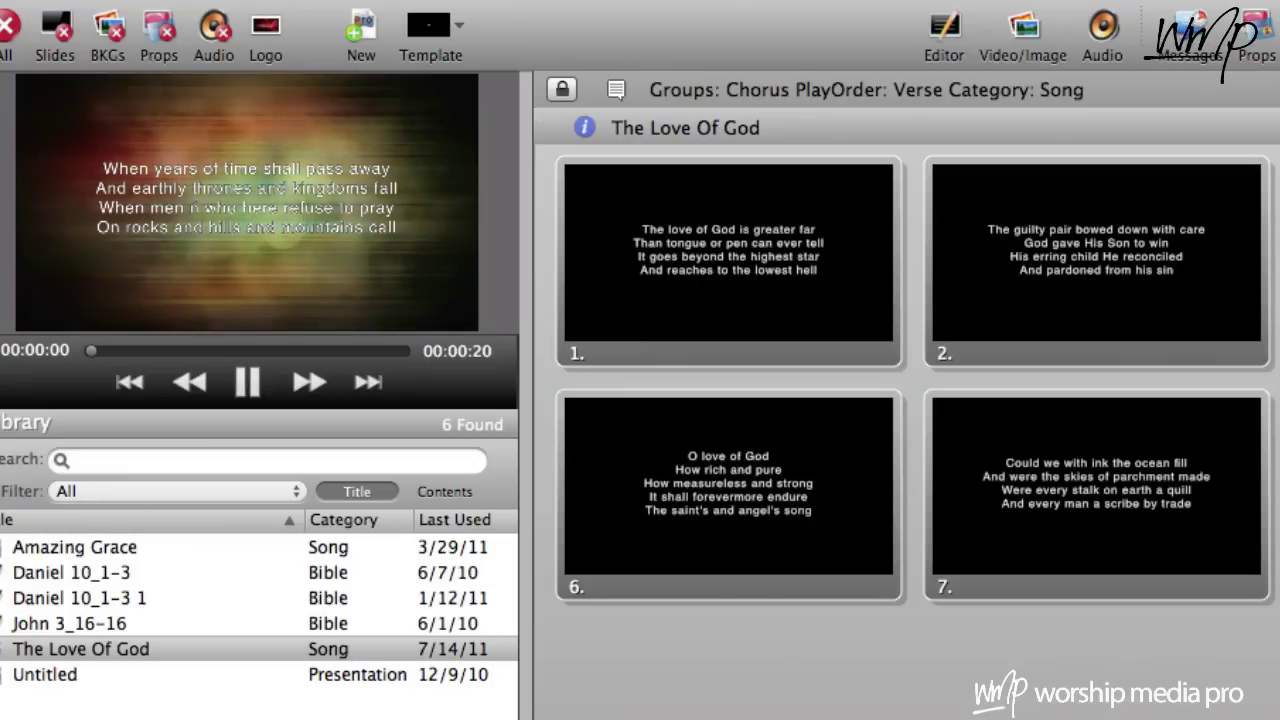
double_click(955, 302)
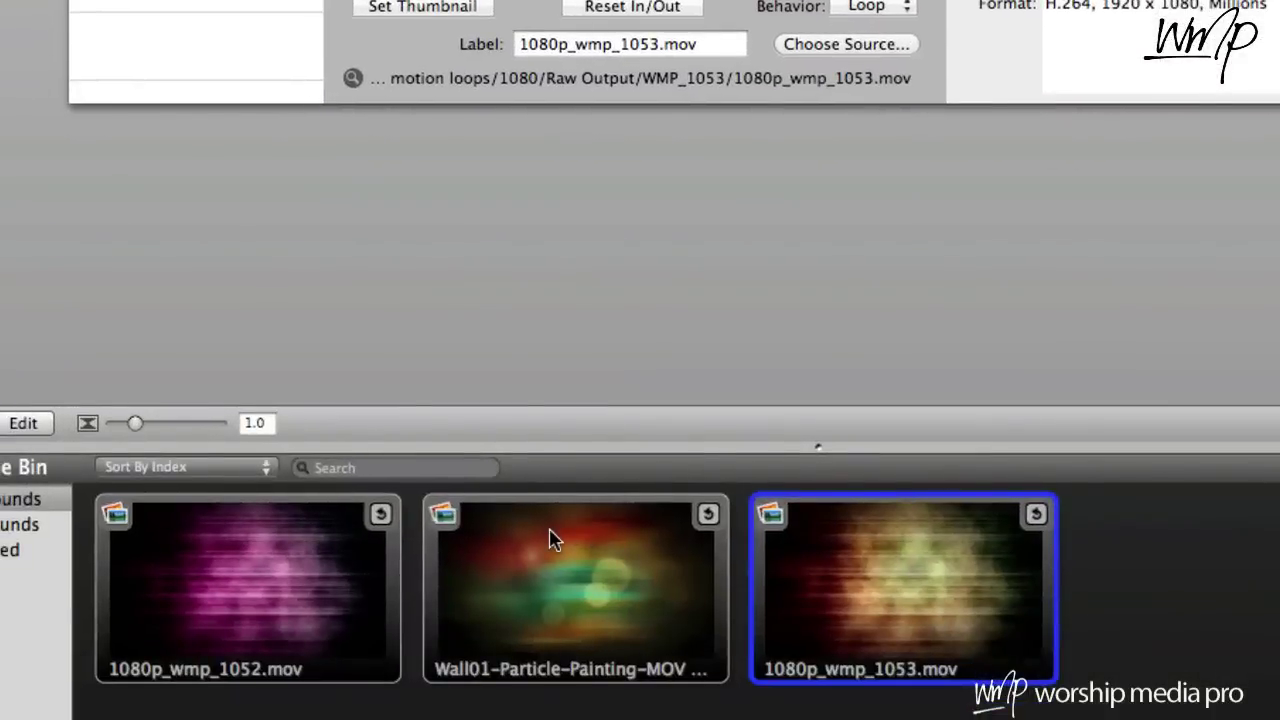
Step: Make the 1080p_wmp_1053 loop live, play its preview, and set its Rate to about 1x
click(551, 534)
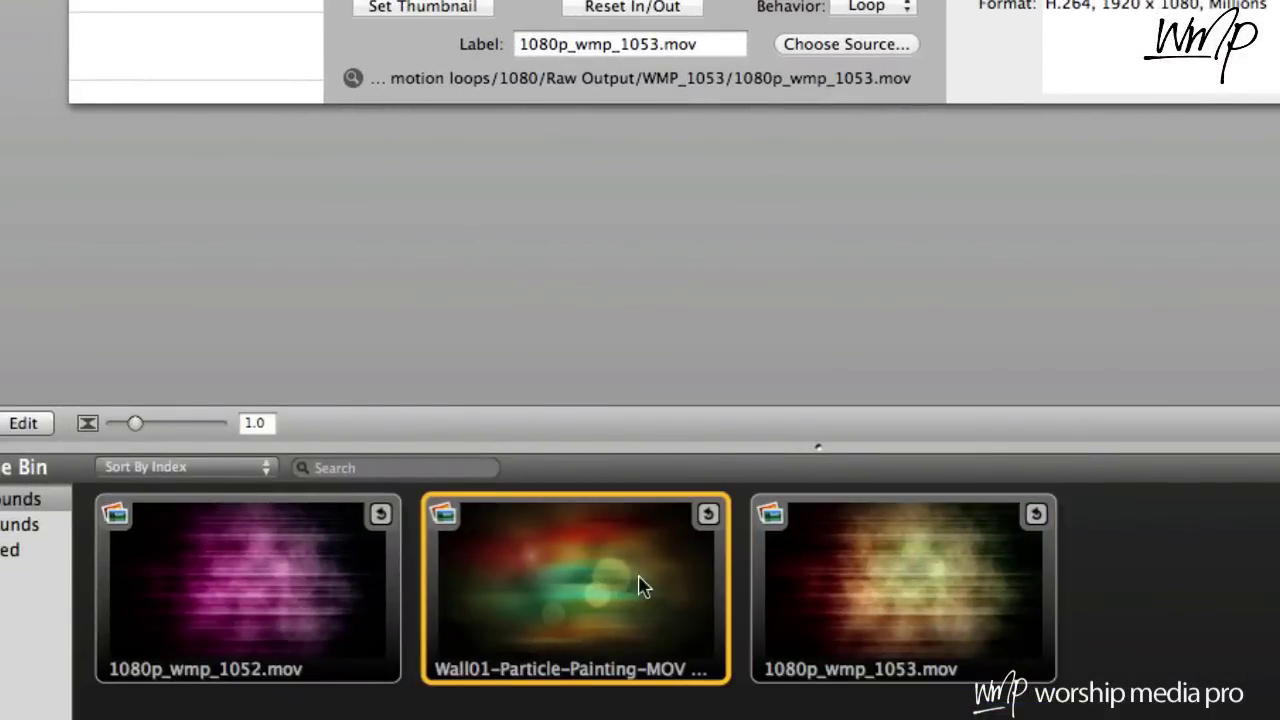
click(931, 566)
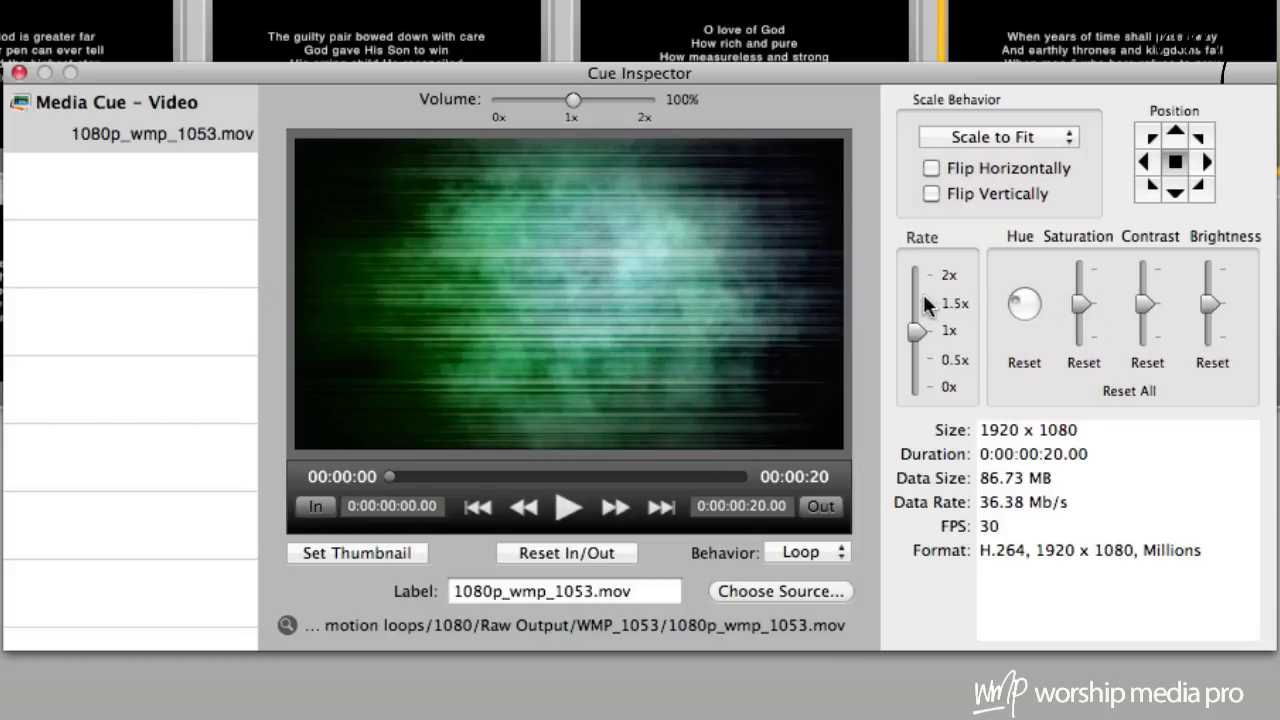
click(568, 507)
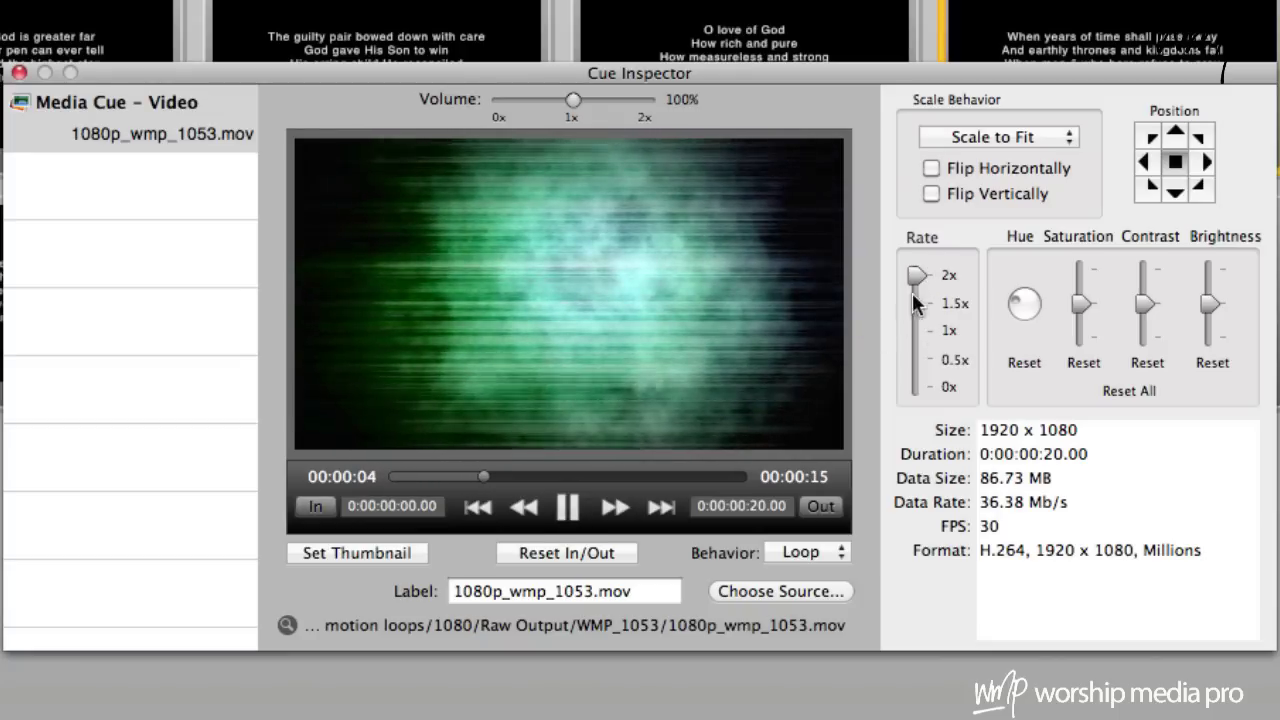
drag(919, 275, 916, 330)
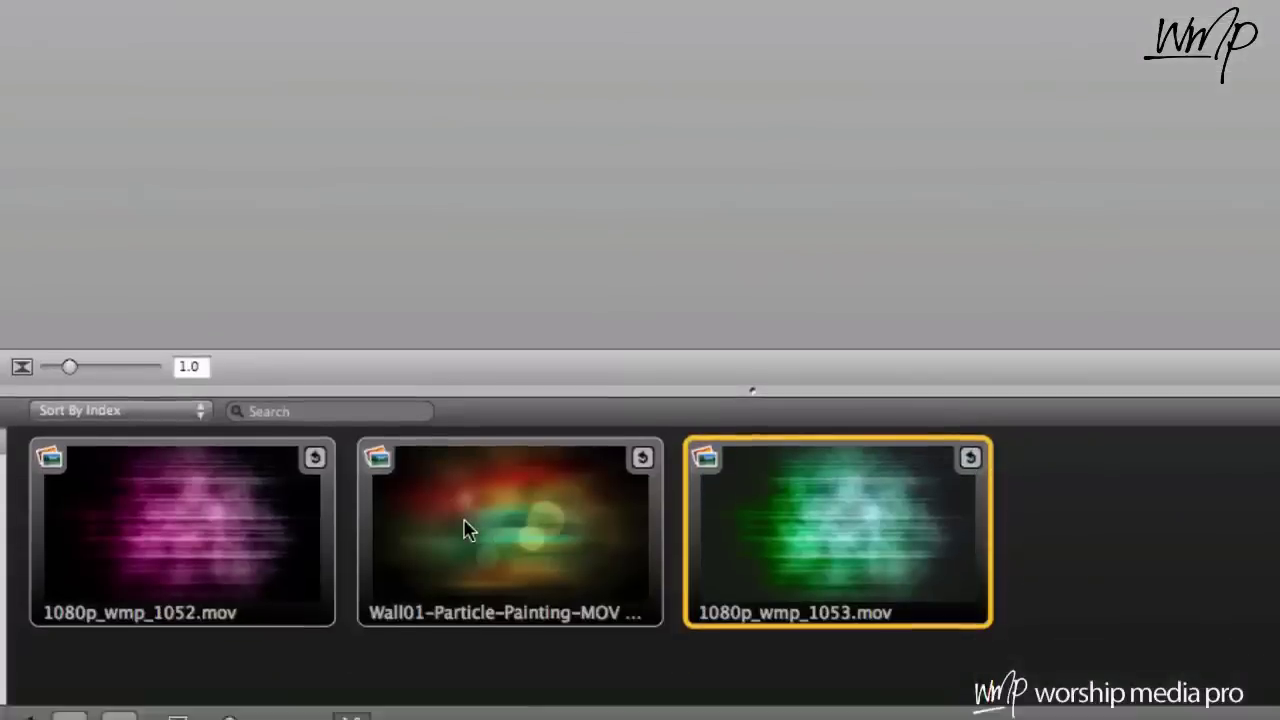
Step: Put the Wall01 loop live, open its Properties, shift Hue to green and raise Saturation
click(463, 528)
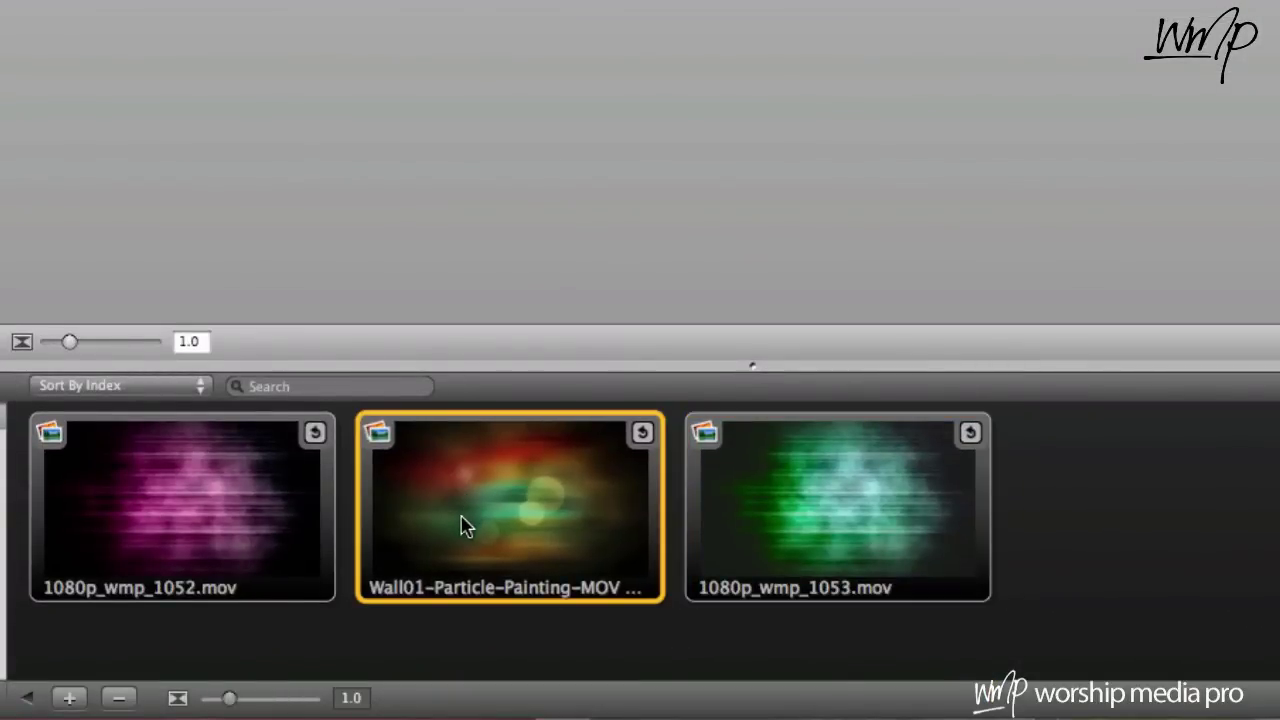
right_click(480, 498)
click(609, 687)
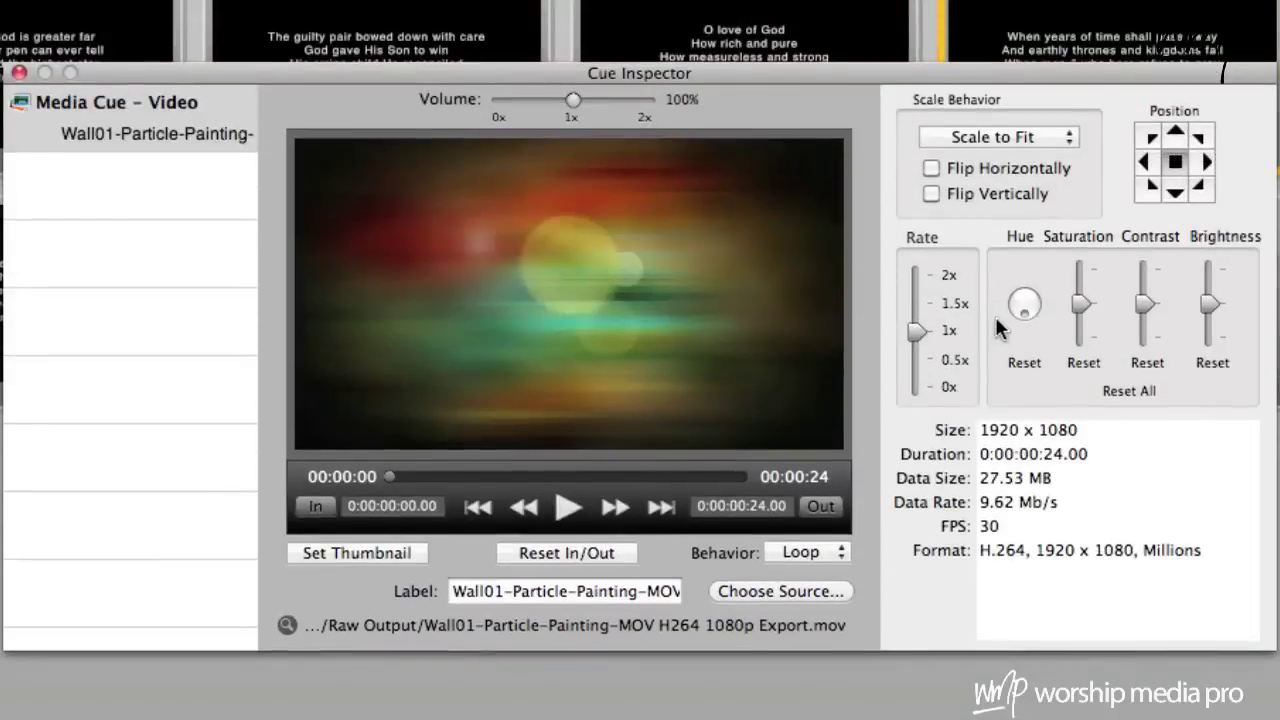
mouse_move(1013, 308)
mouse_down()
mouse_move(1045, 298)
mouse_move(1013, 304)
mouse_up()
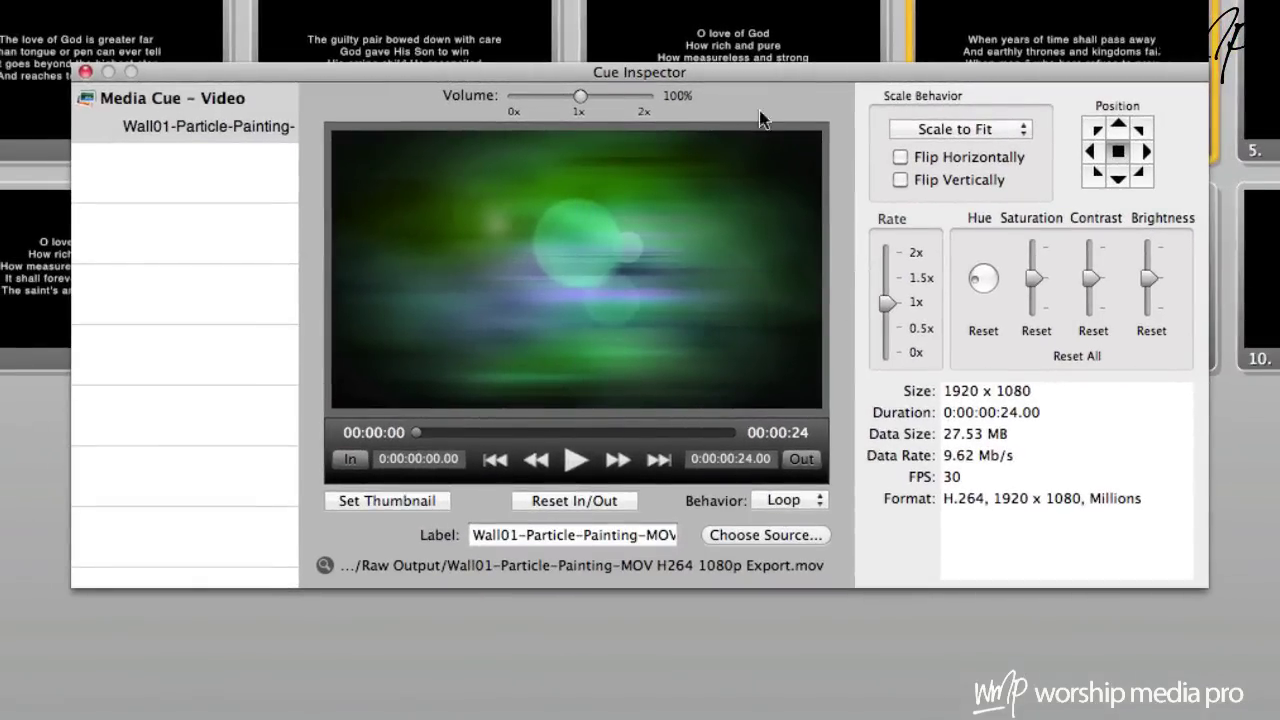
drag(1033, 277, 1093, 284)
Step: Close the Cue Inspector and try the loops live, leaving the green Wall01 loop as background
key(super+w)
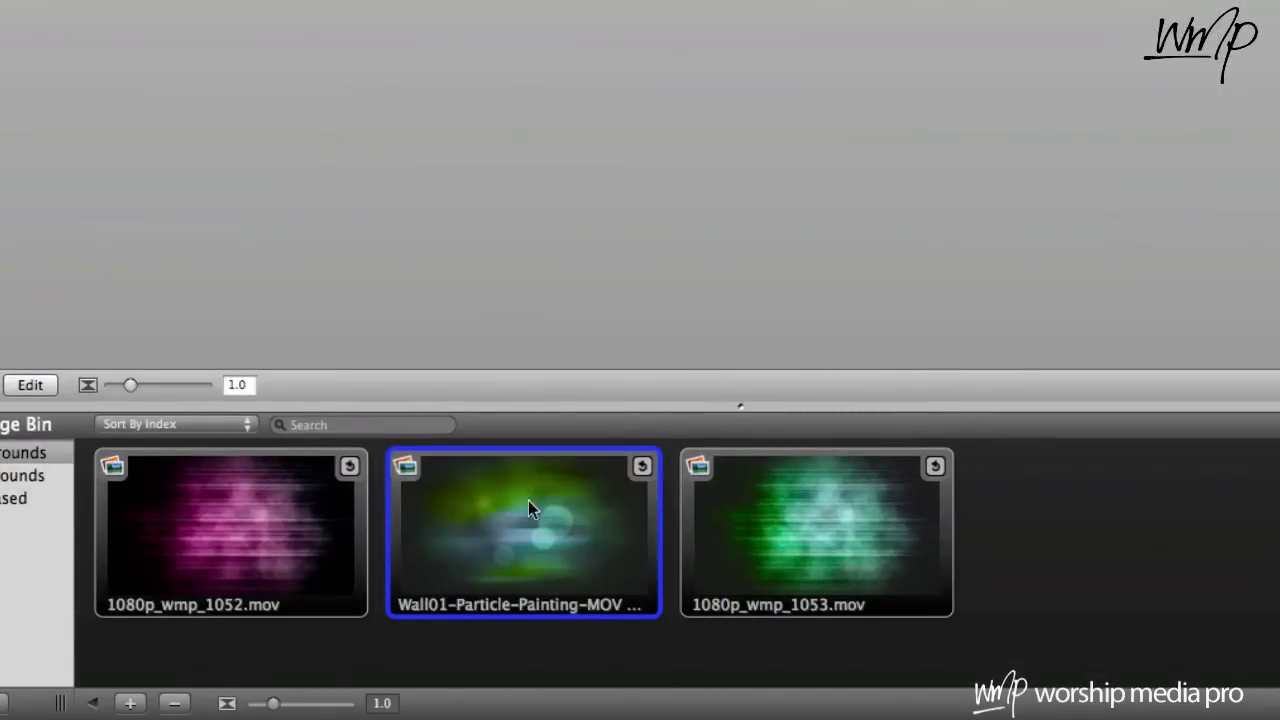
click(583, 492)
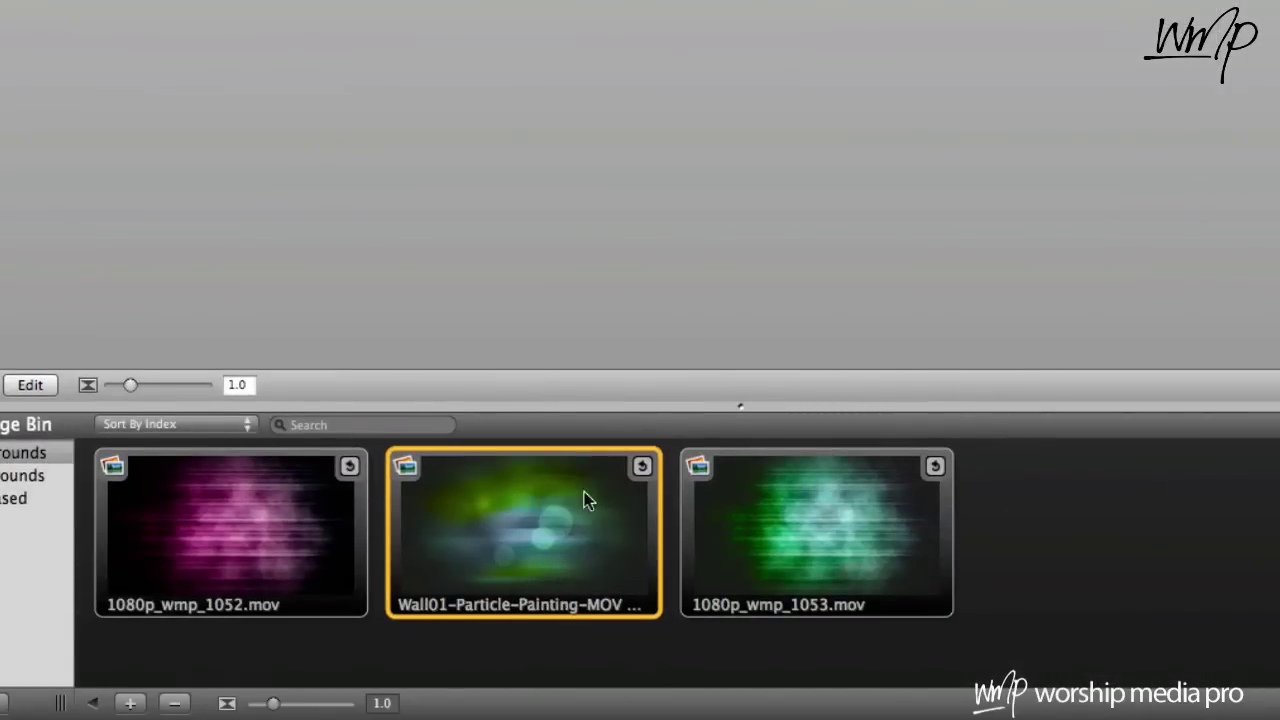
click(770, 526)
click(504, 532)
click(824, 530)
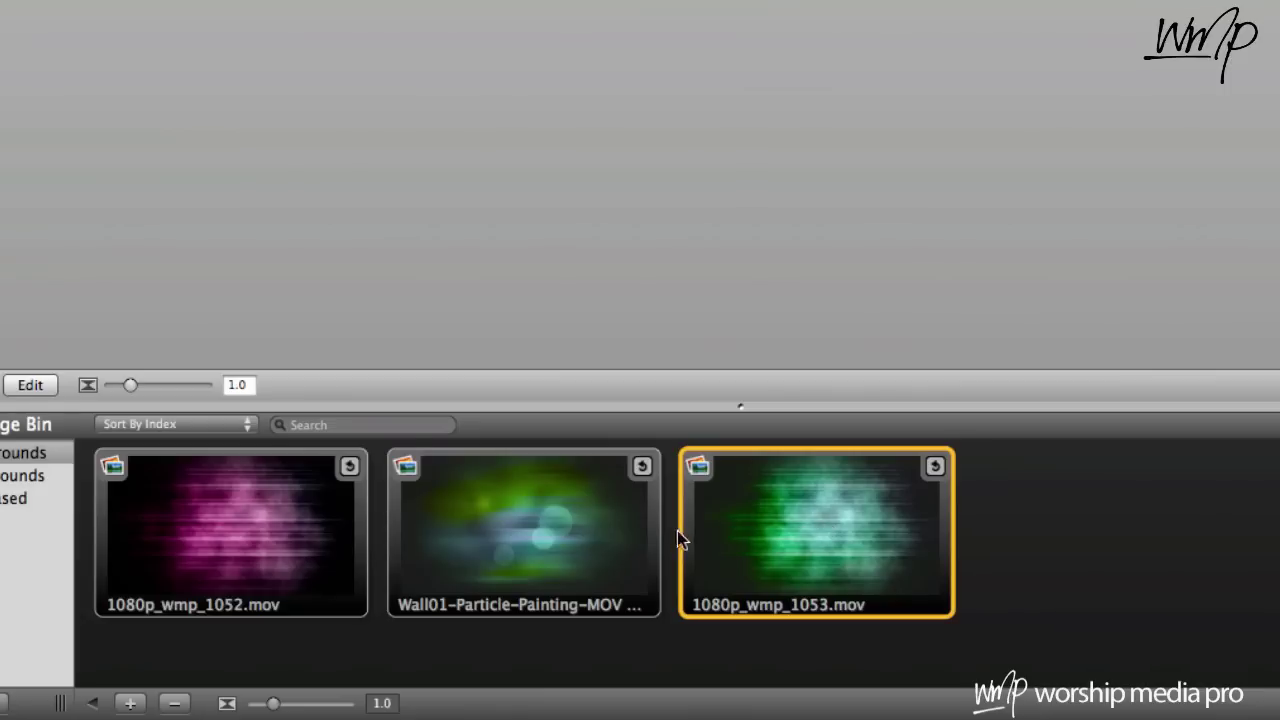
click(548, 540)
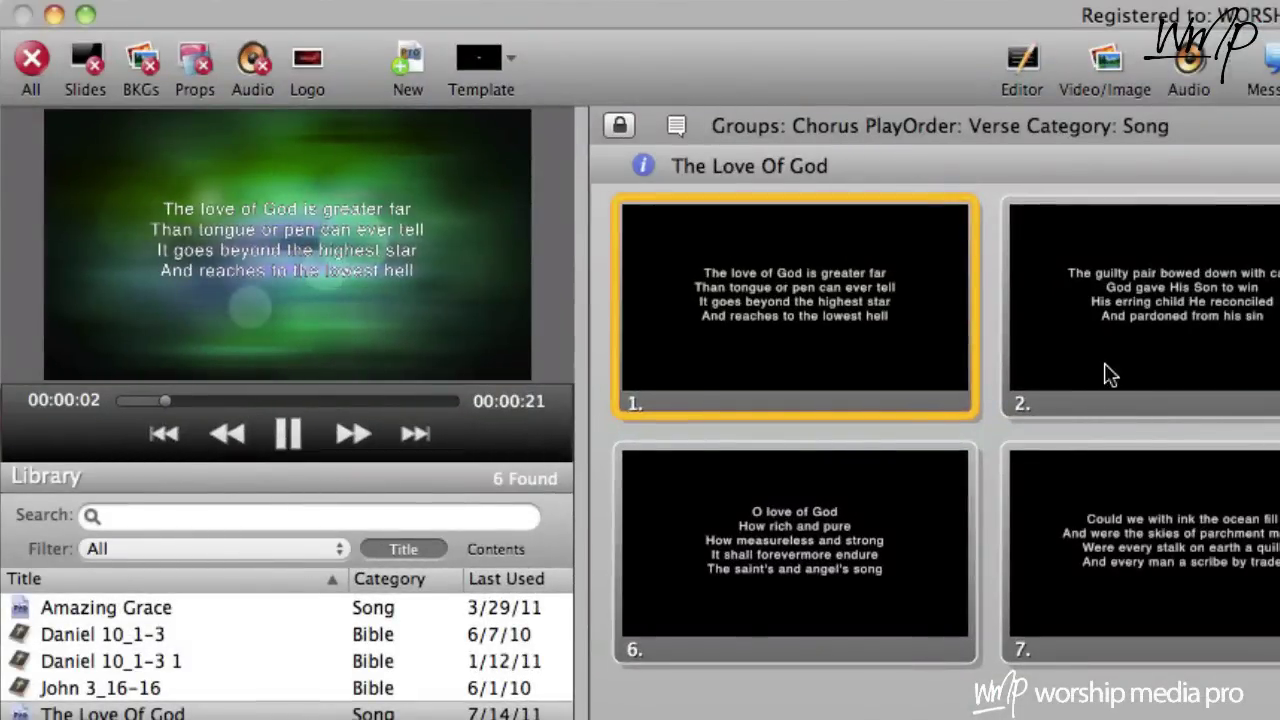
Step: Show The Love Of God slide 2 live, then advance two slides to the O love of God lyrics
click(1167, 365)
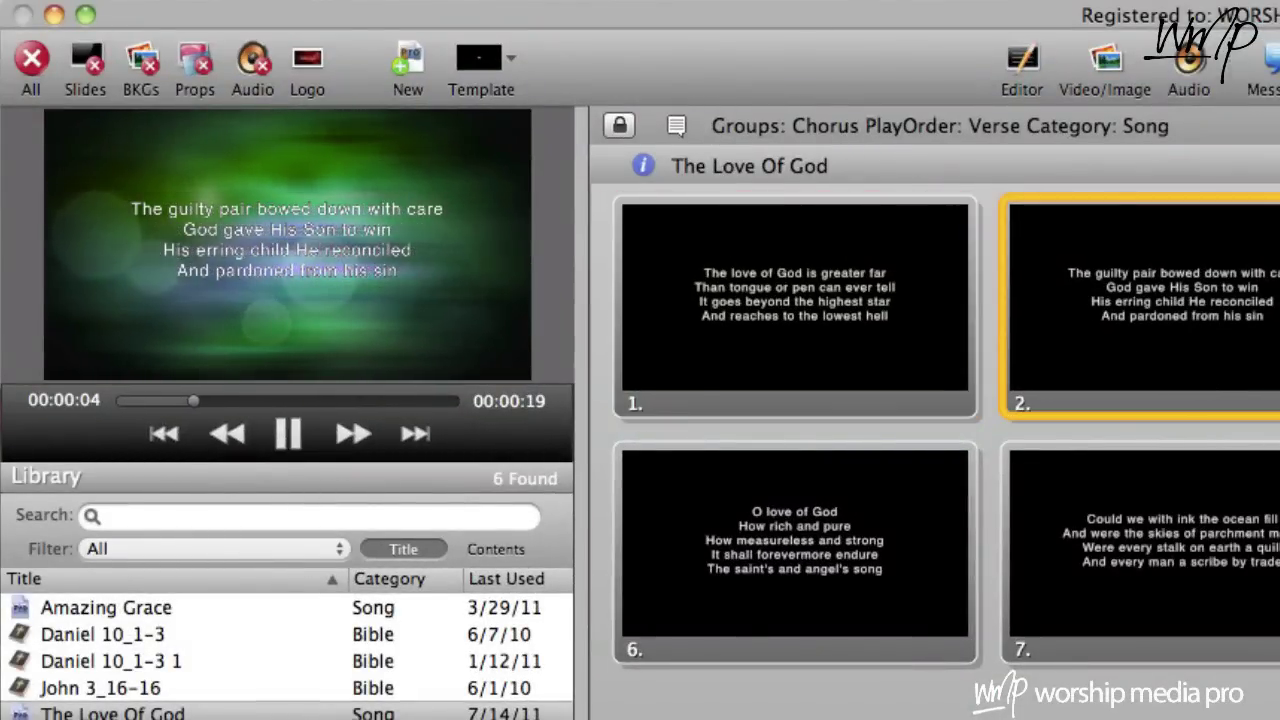
key(Right)
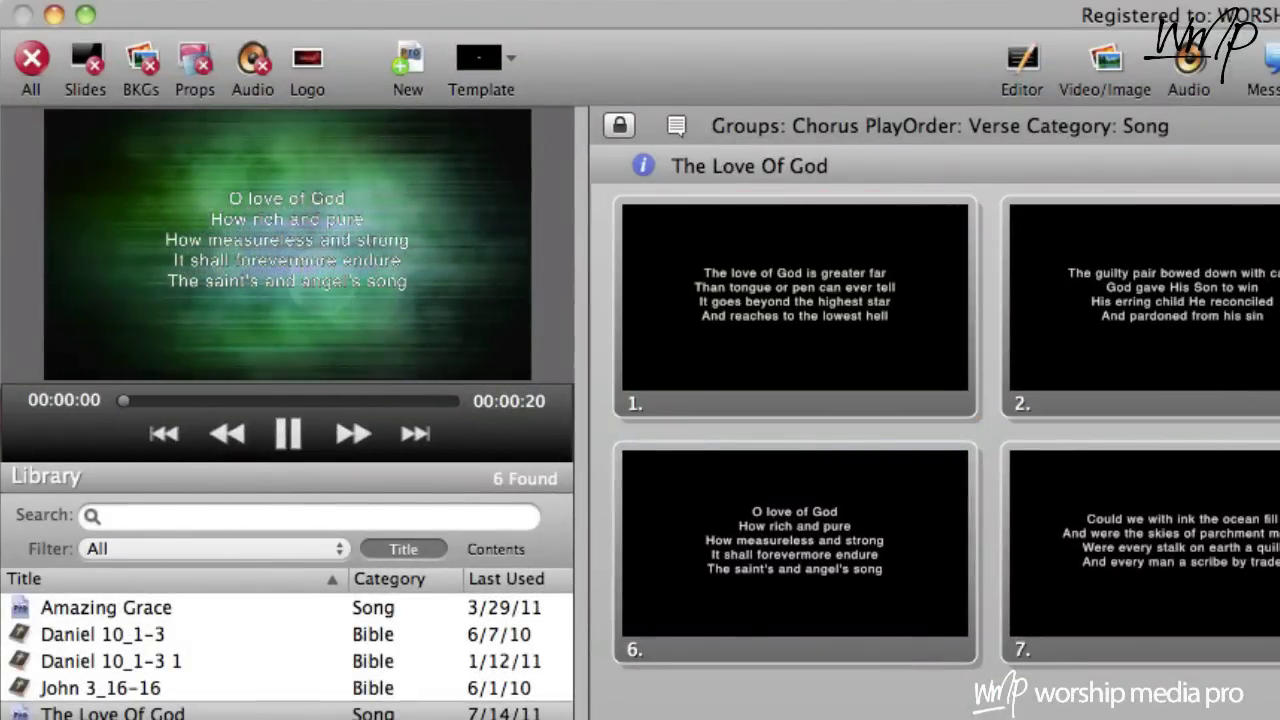
key(Right)
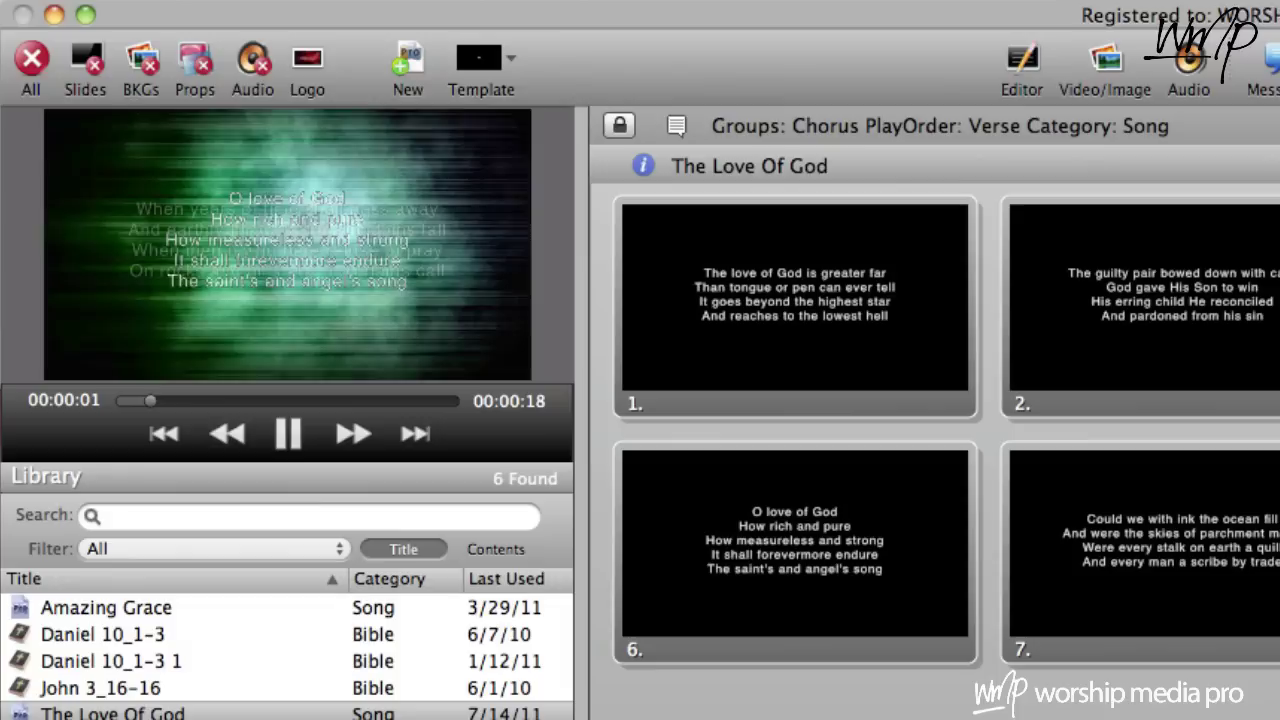